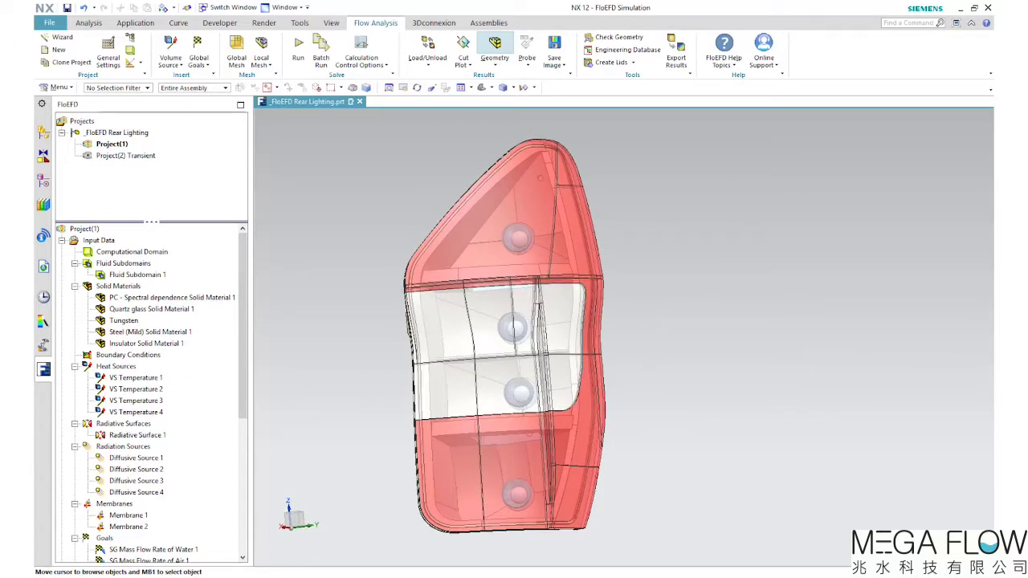
- Review the Fluid Subdomain 1 definition and close it
right_click(167, 280)
click(175, 284)
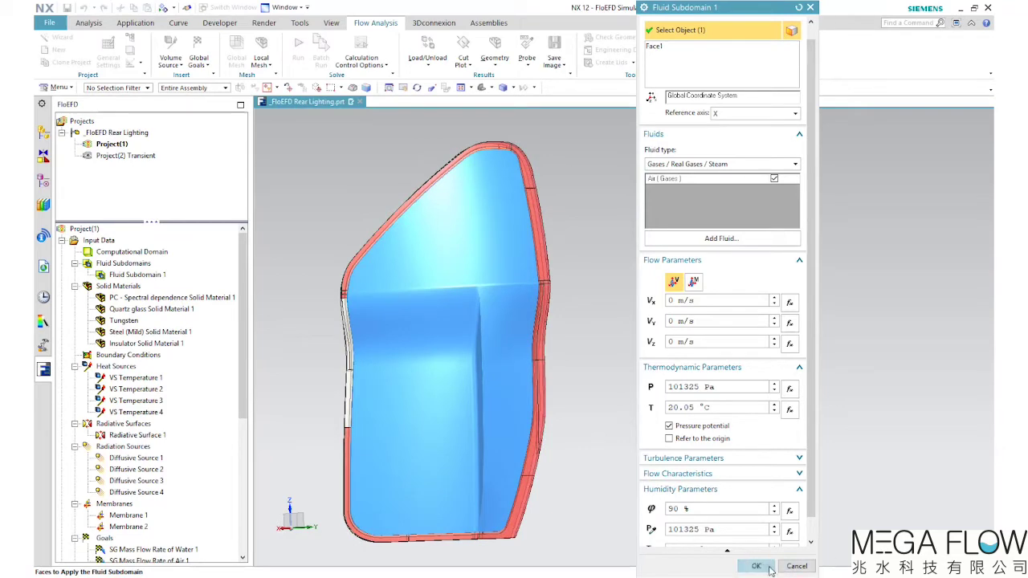
click(770, 571)
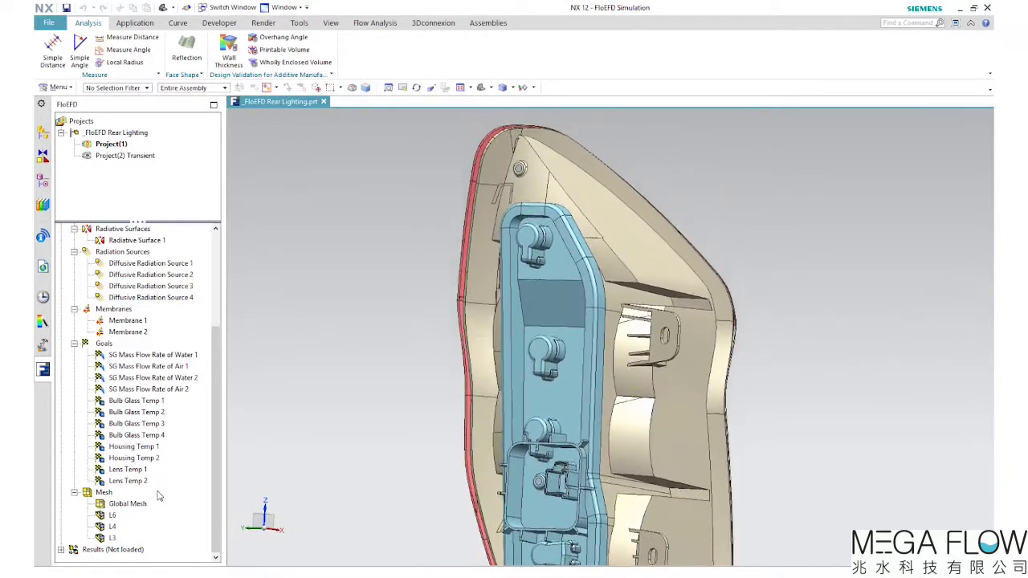
- Highlight both membrane vents, then clear the radiation source selection
click(127, 321)
shift+click(142, 332)
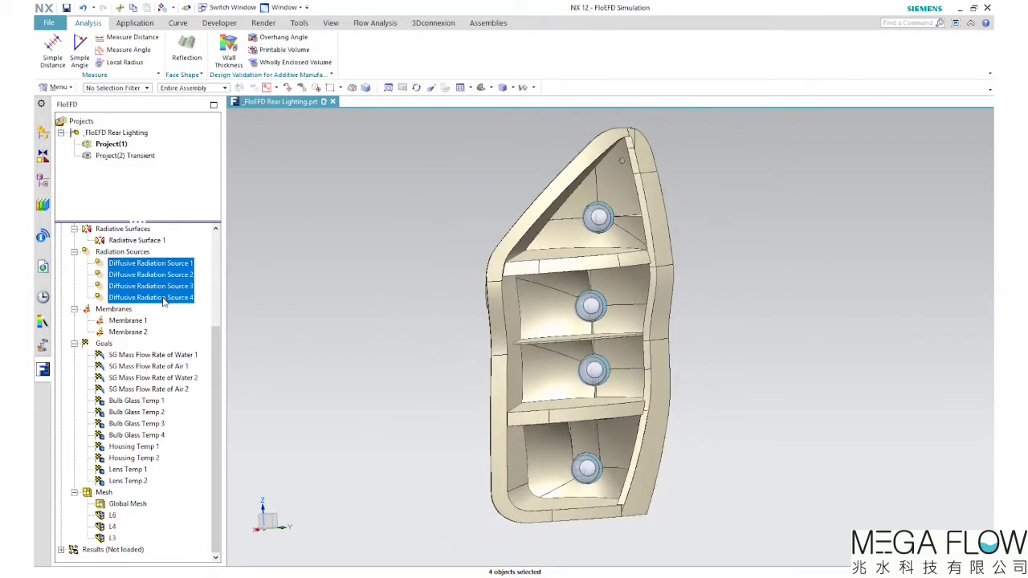
click(255, 325)
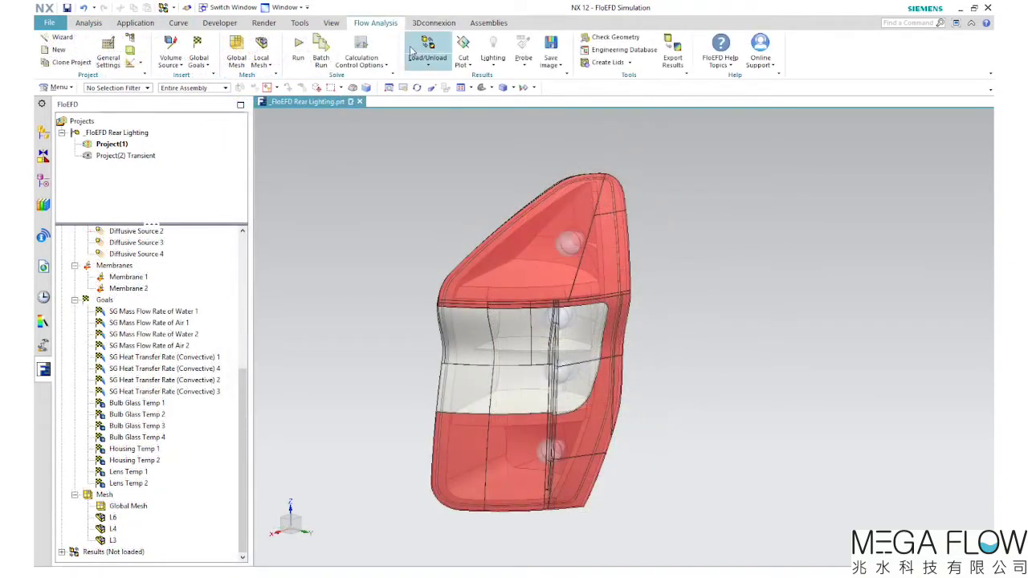
- Load the steady-state results and show Cut Plot 1 temperature contours on a wireframe lamp
click(412, 50)
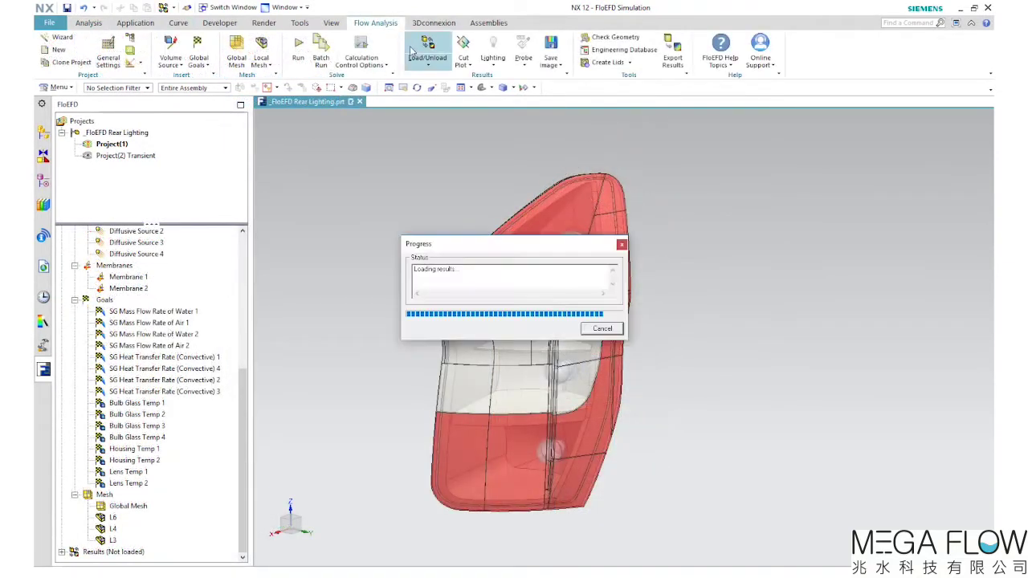
scroll(150, 498, down, 5)
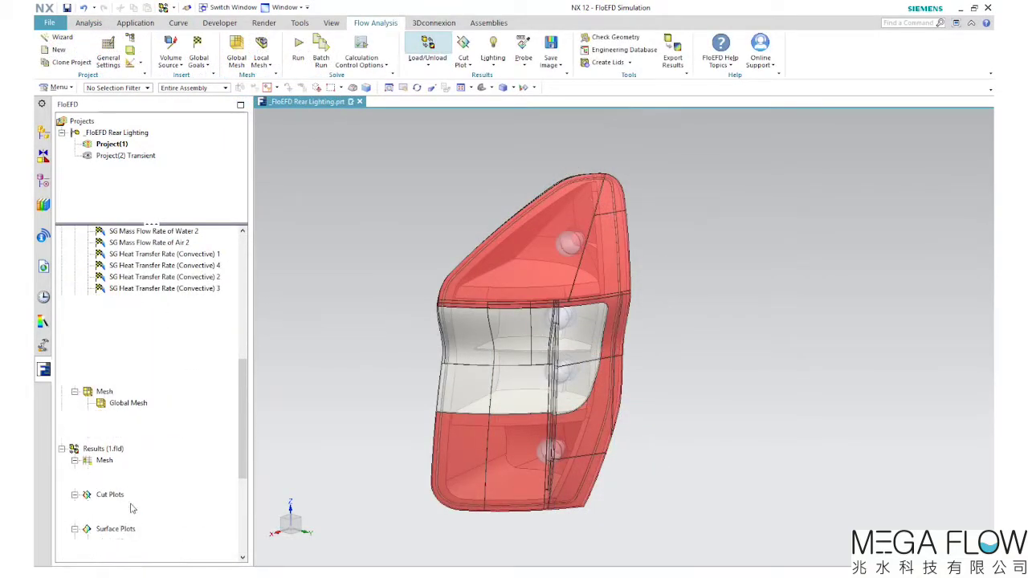
right_click(126, 505)
click(178, 357)
click(512, 88)
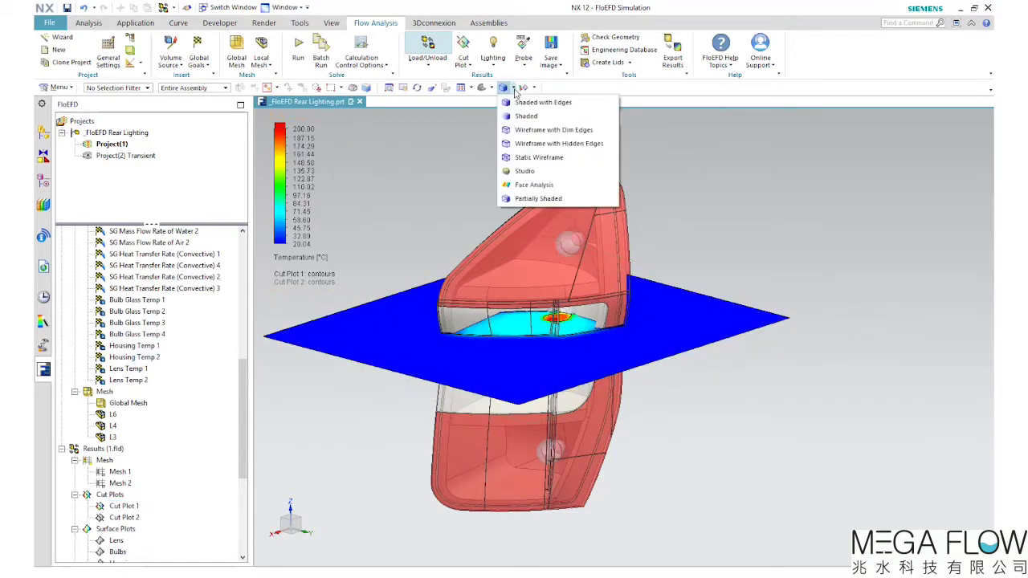
click(528, 163)
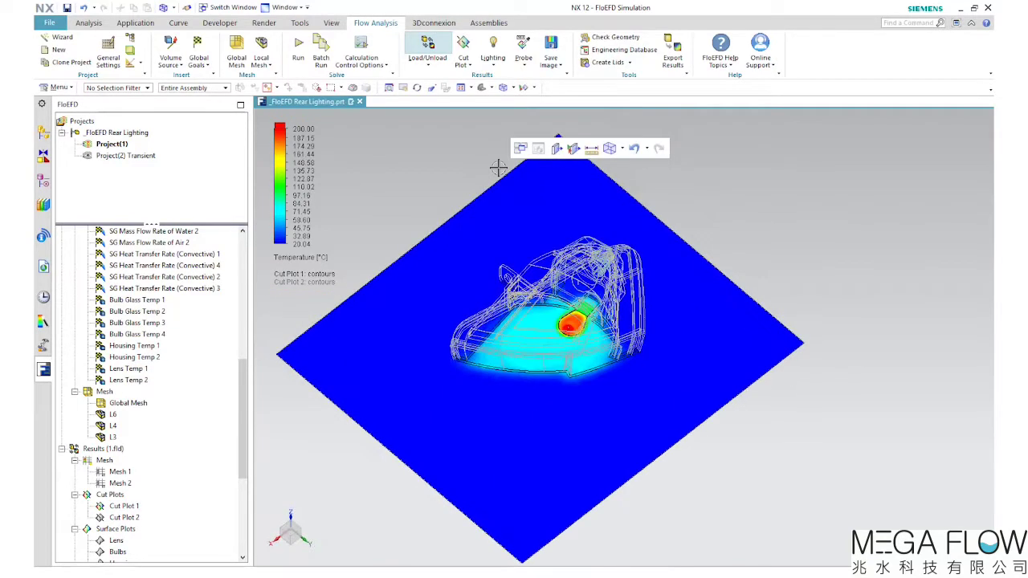
- Switch Cut Plot 1's plotted parameter to Relative Humidity
click(316, 258)
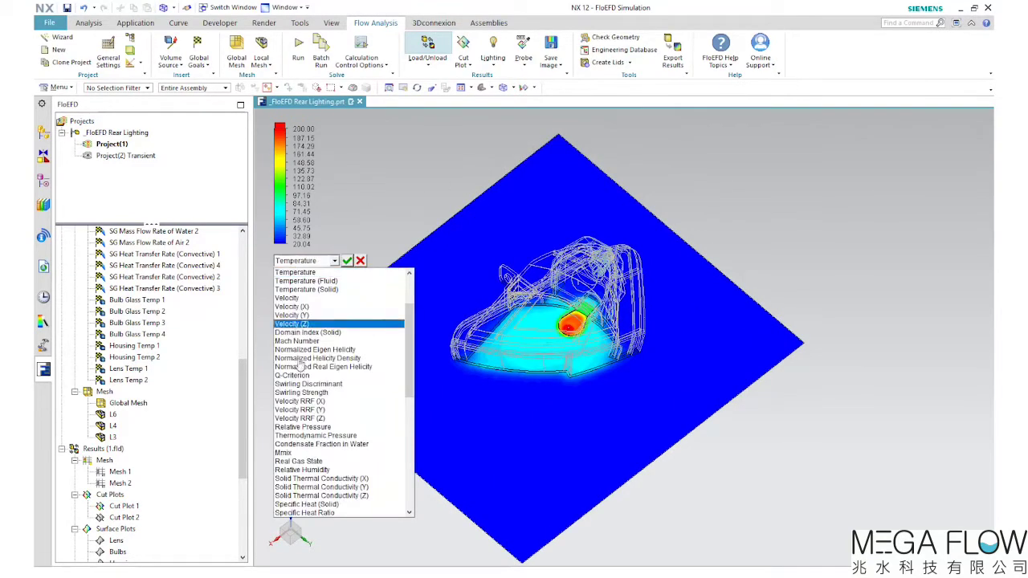
click(303, 470)
click(347, 260)
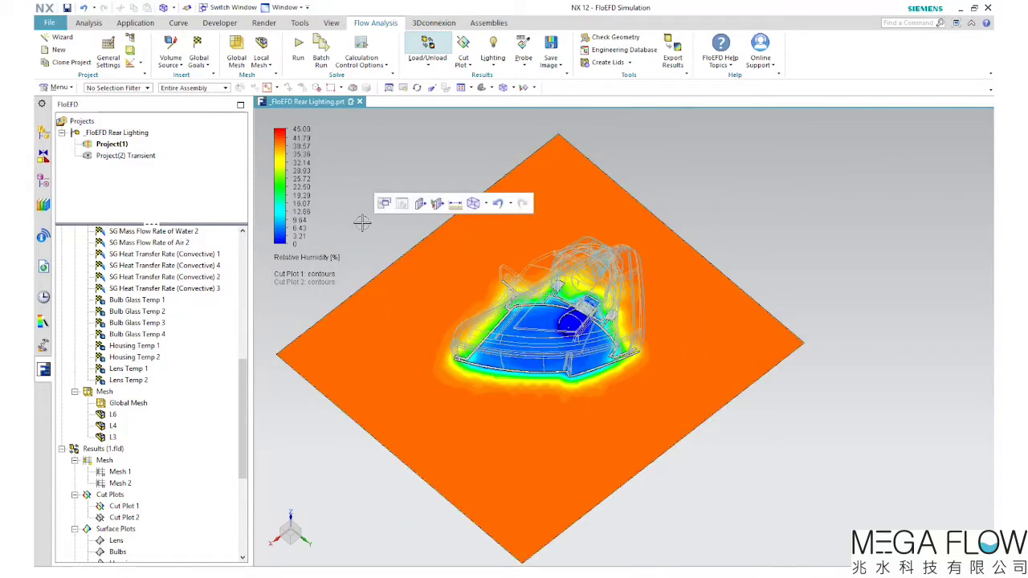
- Hide Cut Plot 1, then show and hide the Lens surface temperature plot
right_click(123, 506)
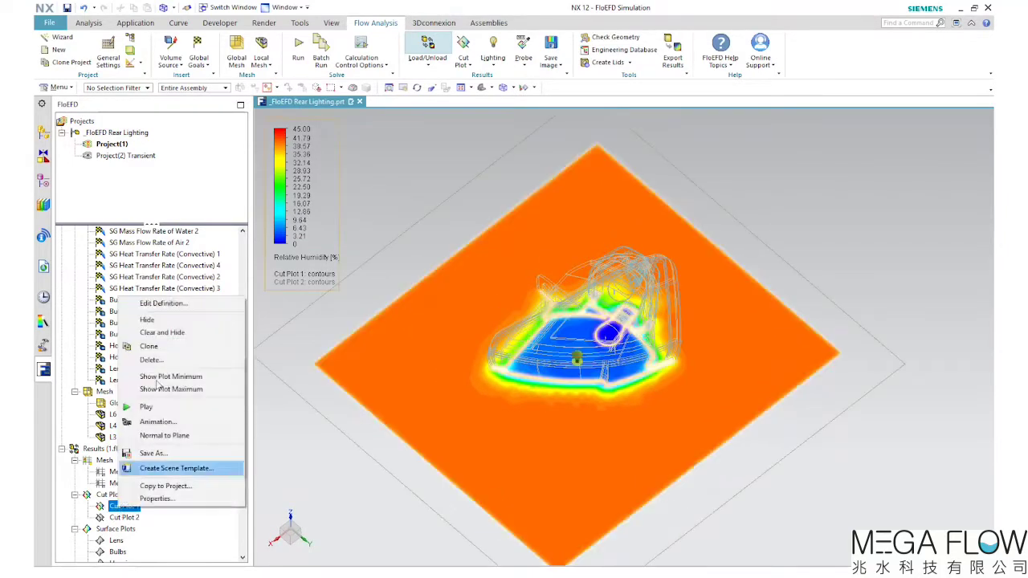
click(133, 321)
right_click(117, 541)
click(132, 422)
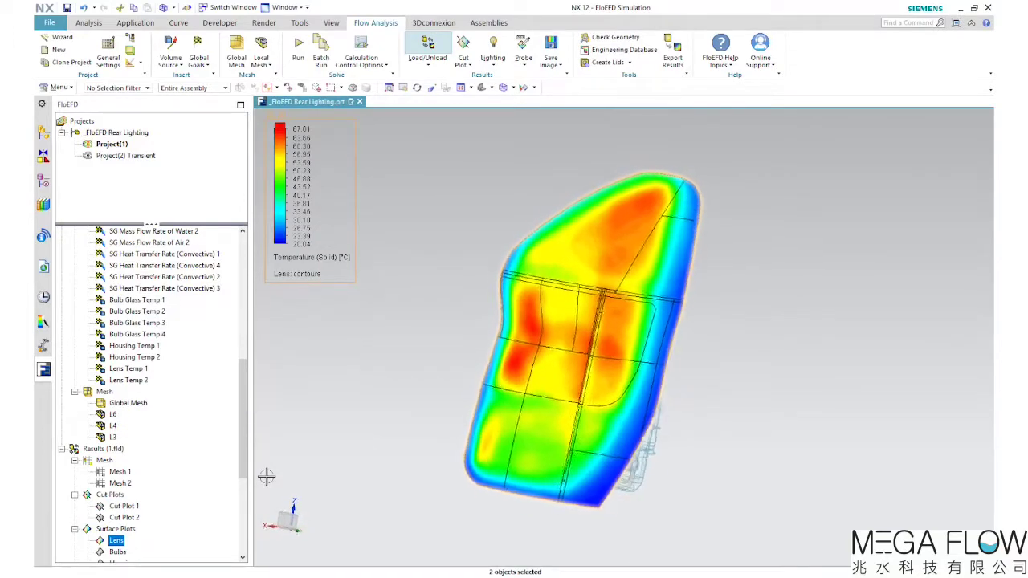
right_click(120, 542)
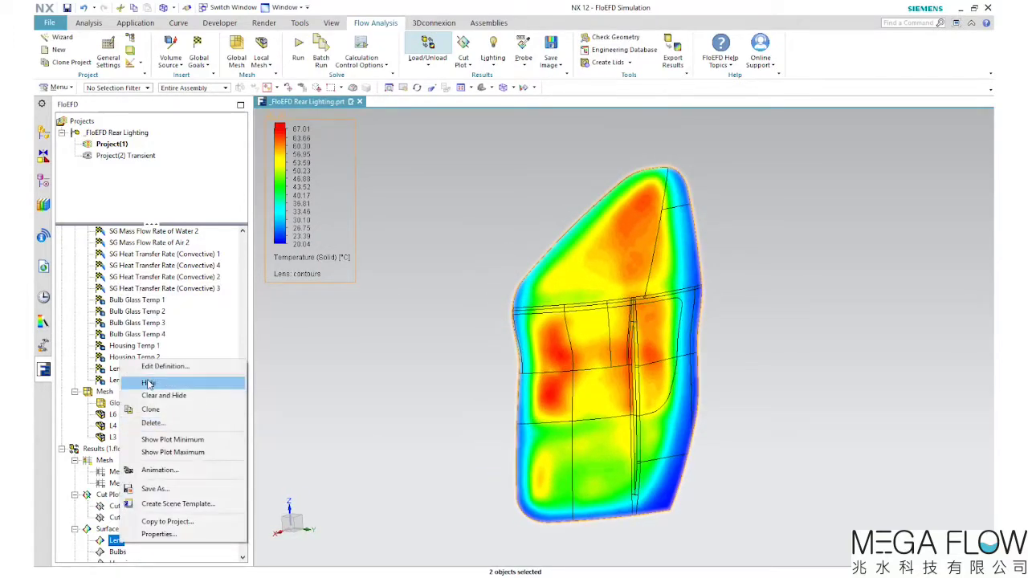
click(148, 384)
- Display the Bulbs solid-temperature surface plot
right_click(117, 552)
click(149, 432)
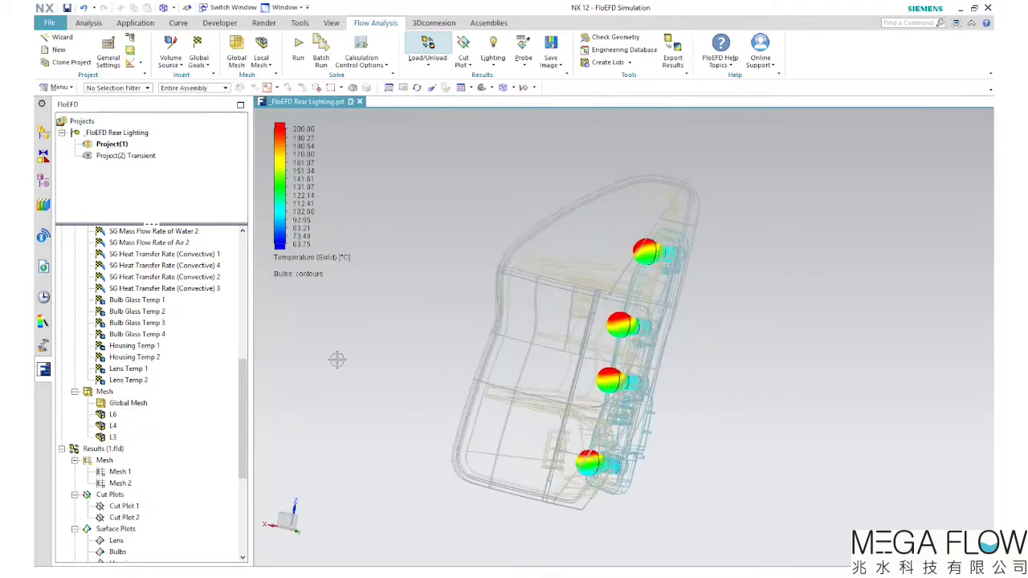
right_click(117, 554)
- Hide the Bulbs contours, then show the Rays 1 ray traces and hide them again
click(153, 384)
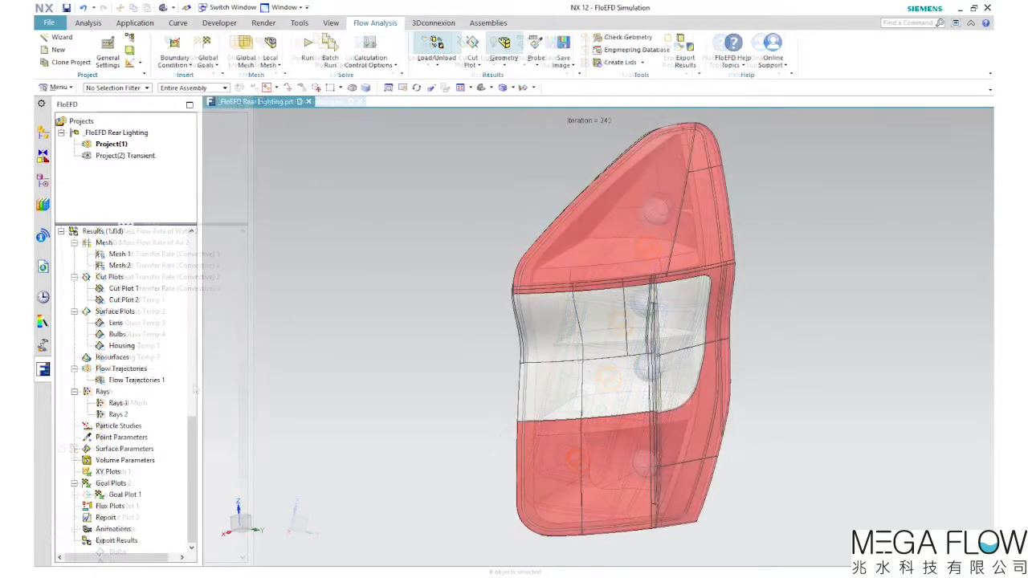
right_click(118, 402)
click(138, 424)
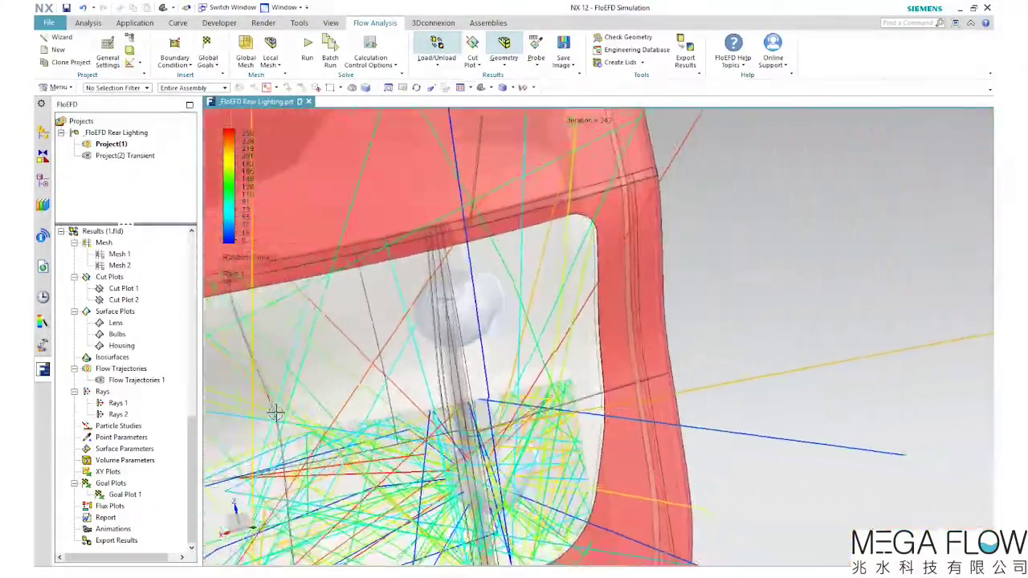
right_click(124, 402)
click(152, 430)
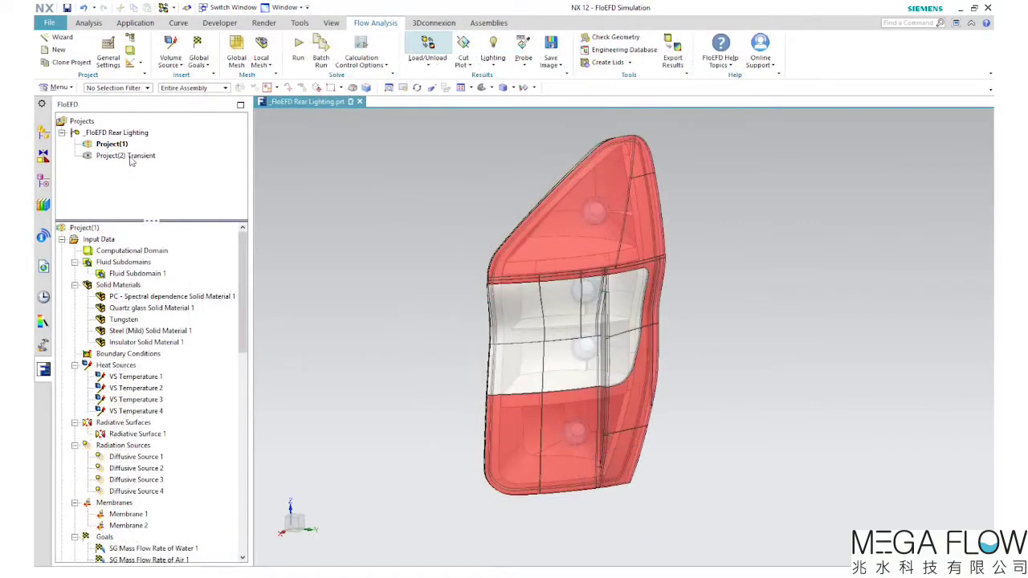
- Activate the Project(2) Transient project and load its results
right_click(131, 162)
click(163, 165)
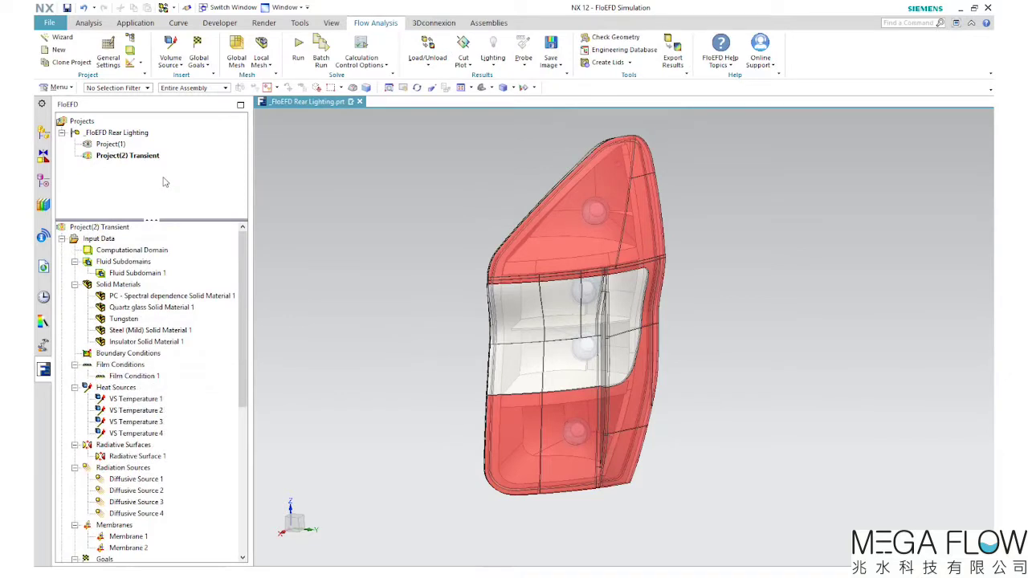
click(428, 45)
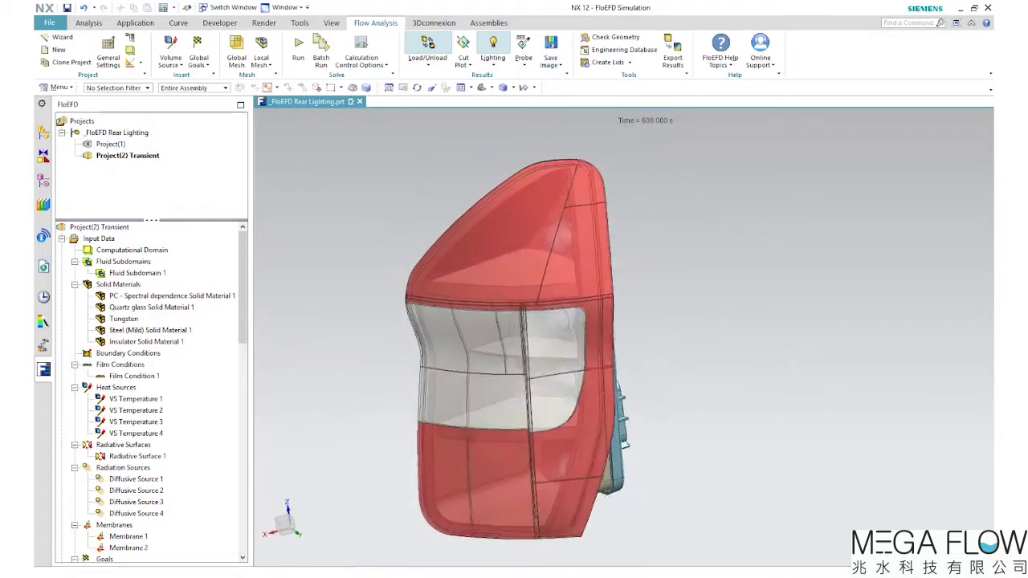
- Review Film Condition 1, the calculation finish conditions, and the general settings' initial and ambient conditions
right_click(107, 380)
click(121, 387)
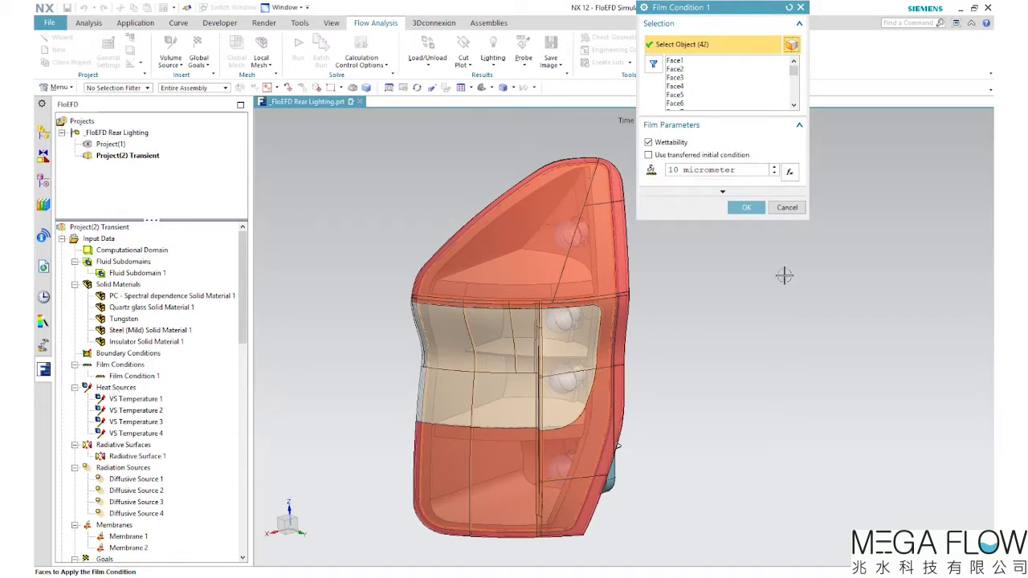
click(747, 207)
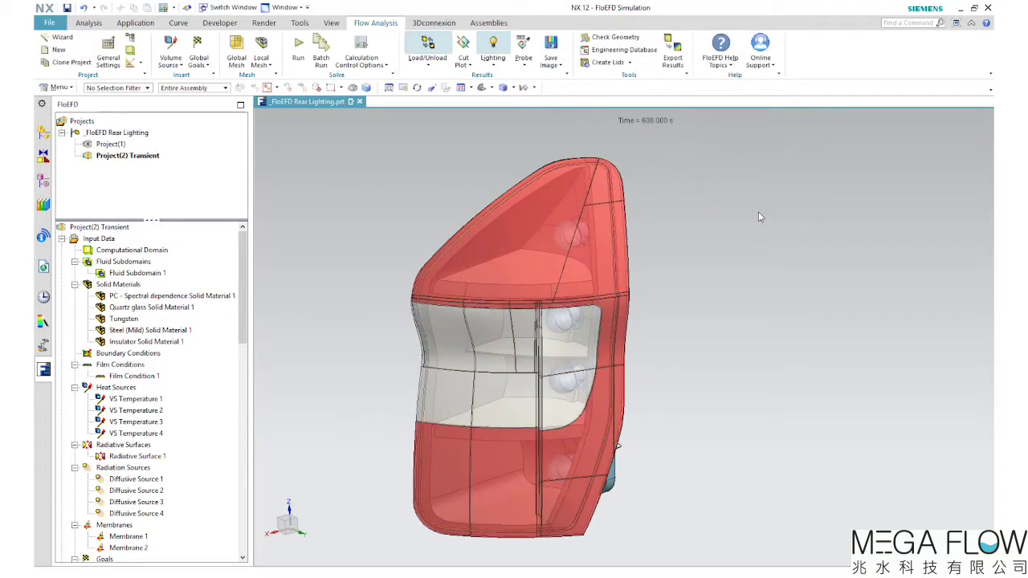
click(366, 44)
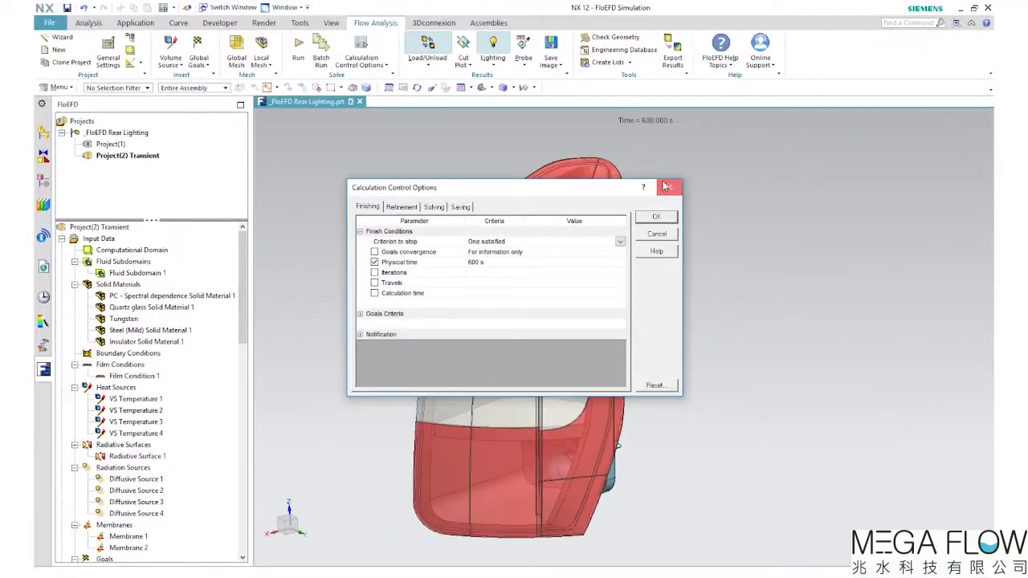
click(822, 86)
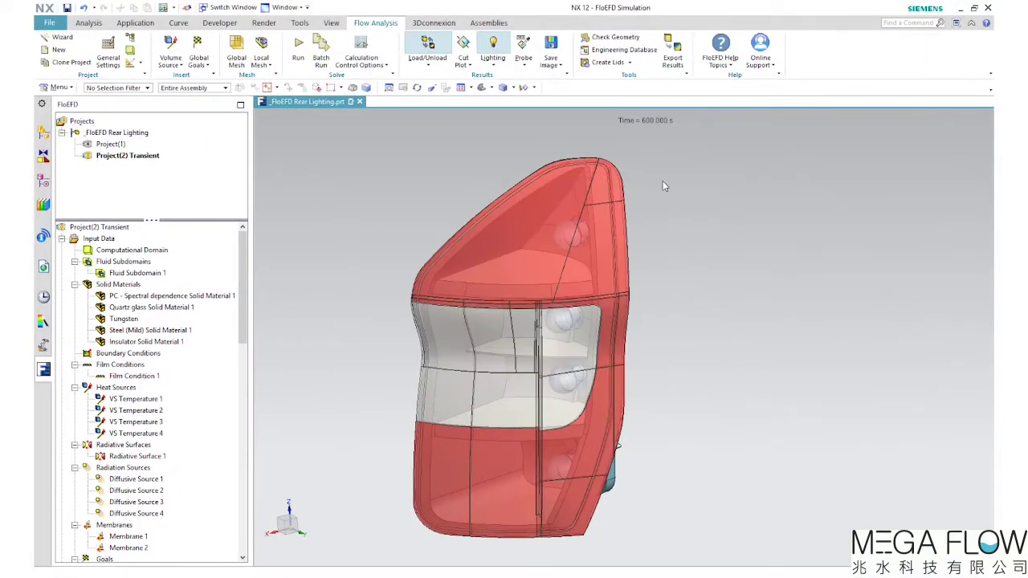
click(109, 58)
click(612, 275)
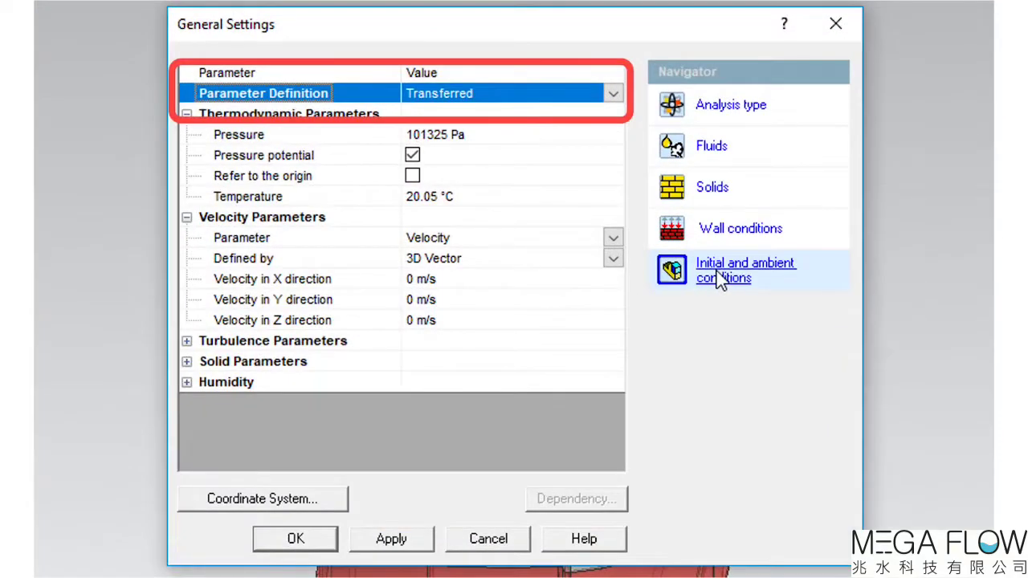
click(837, 24)
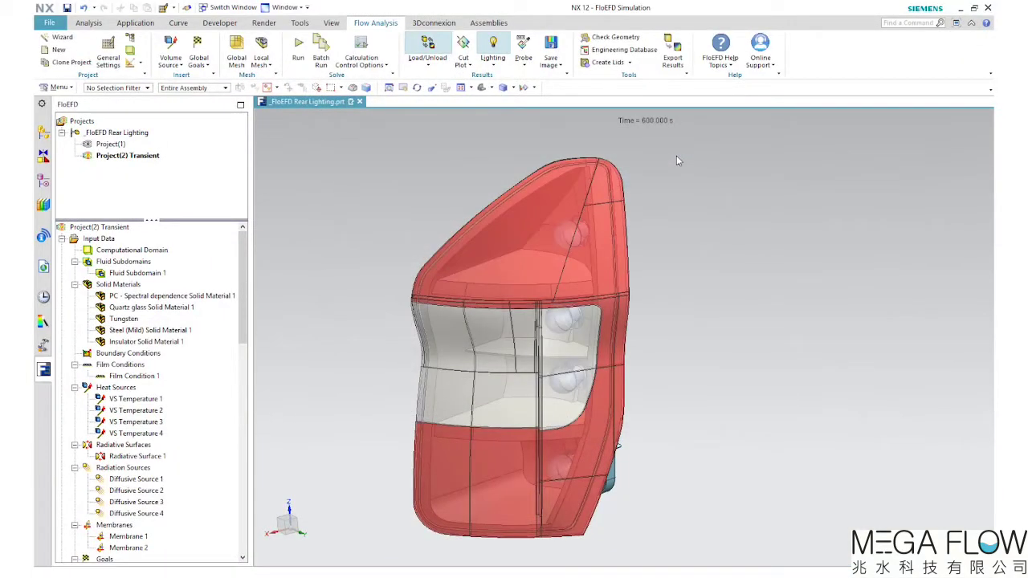
- Load results into Transient Explorer, show the Lens film-thickness plot, and play it from 0 to 600 s
scroll(133, 250, down, 10)
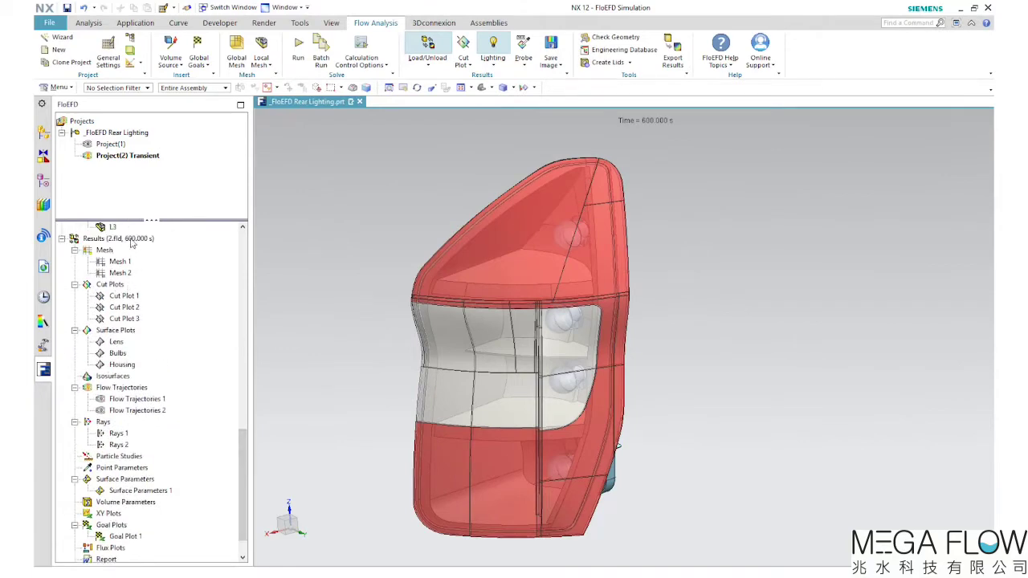
right_click(132, 242)
click(179, 292)
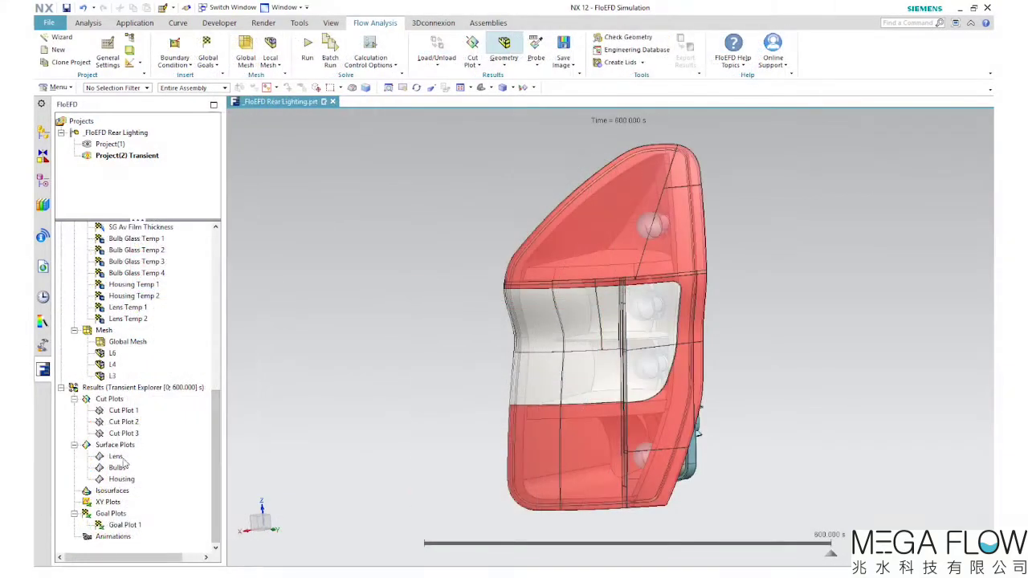
right_click(116, 456)
click(171, 347)
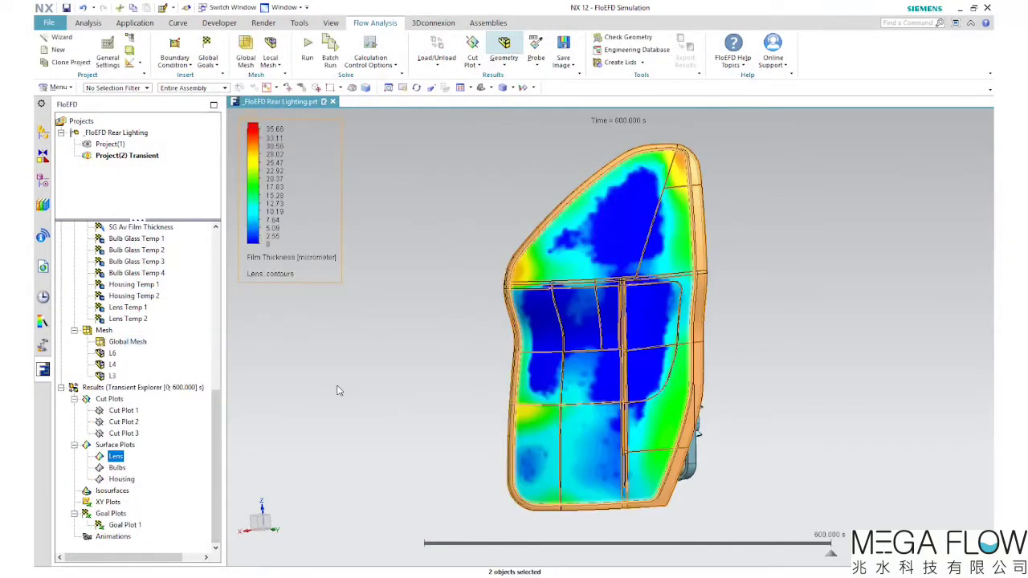
click(416, 543)
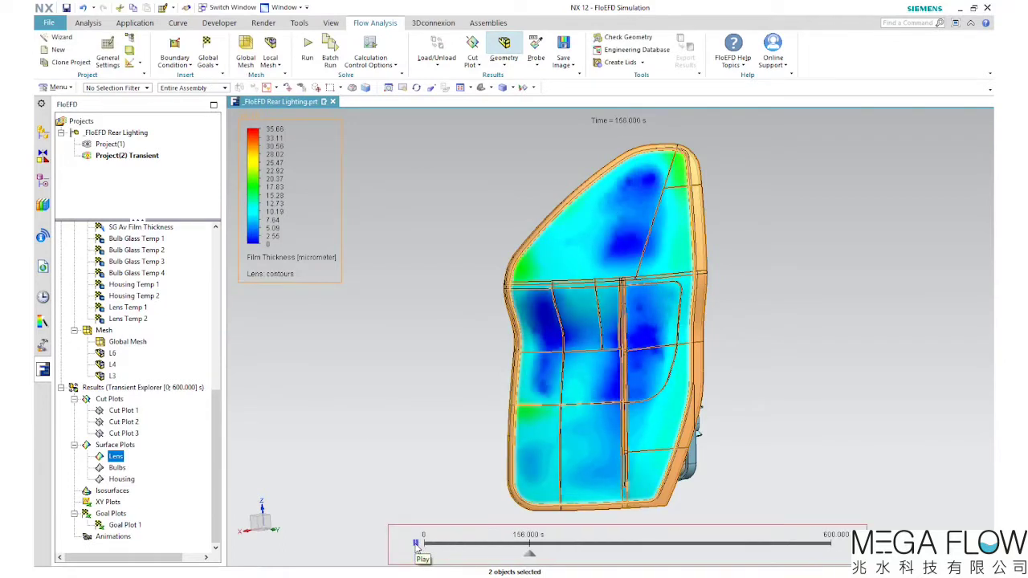